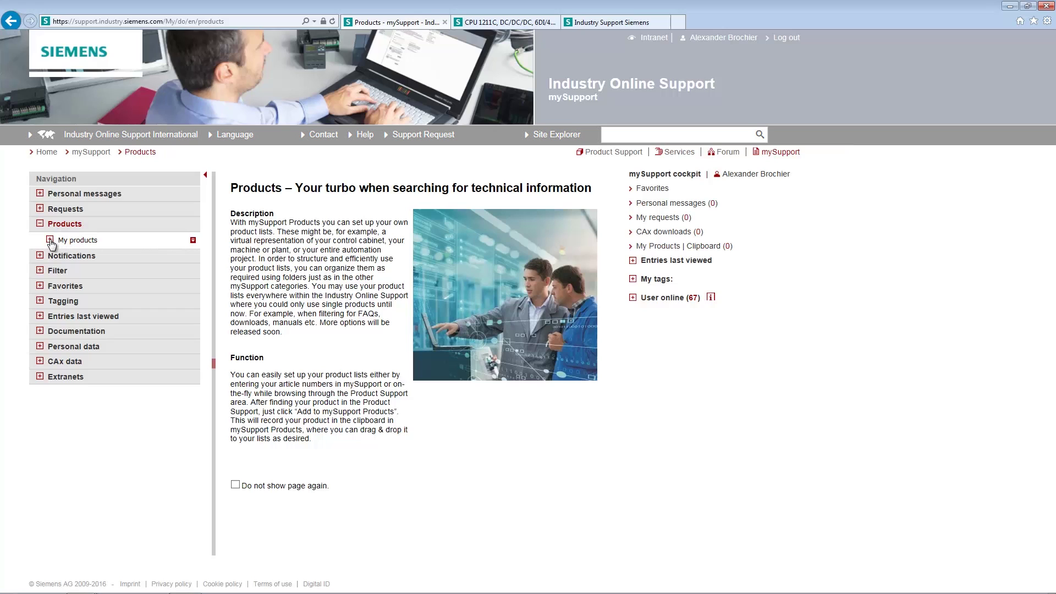
Open Product list B.2.2 under My products > Hall B > Assembly Line B.2 > Cabinet B.2.1
{"action": "left_click", "coordinate": [50, 242]}
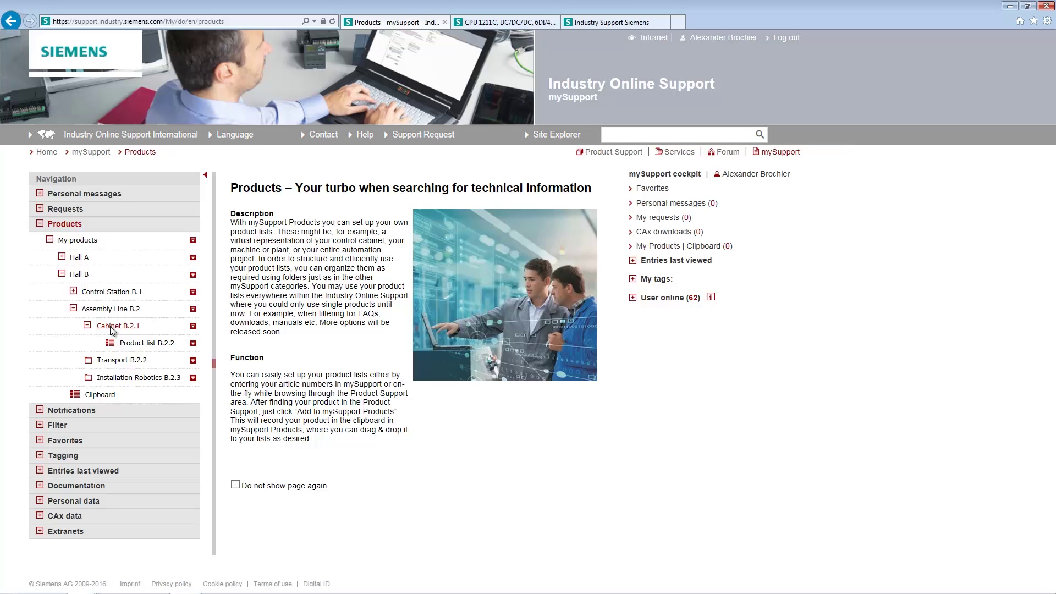
{"action": "left_click", "coordinate": [141, 347]}
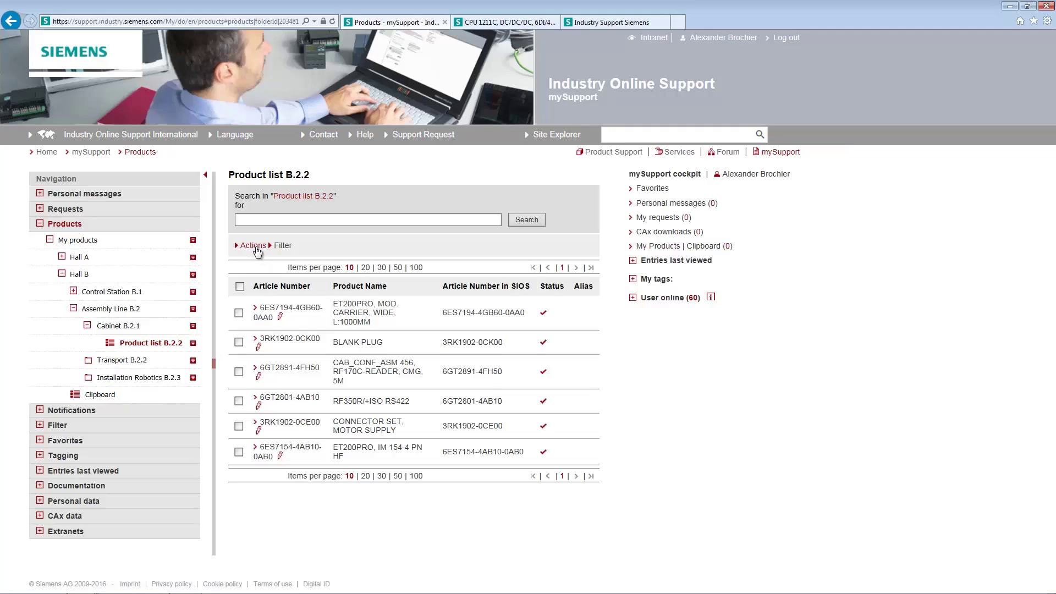
{"action": "left_click", "coordinate": [254, 246]}
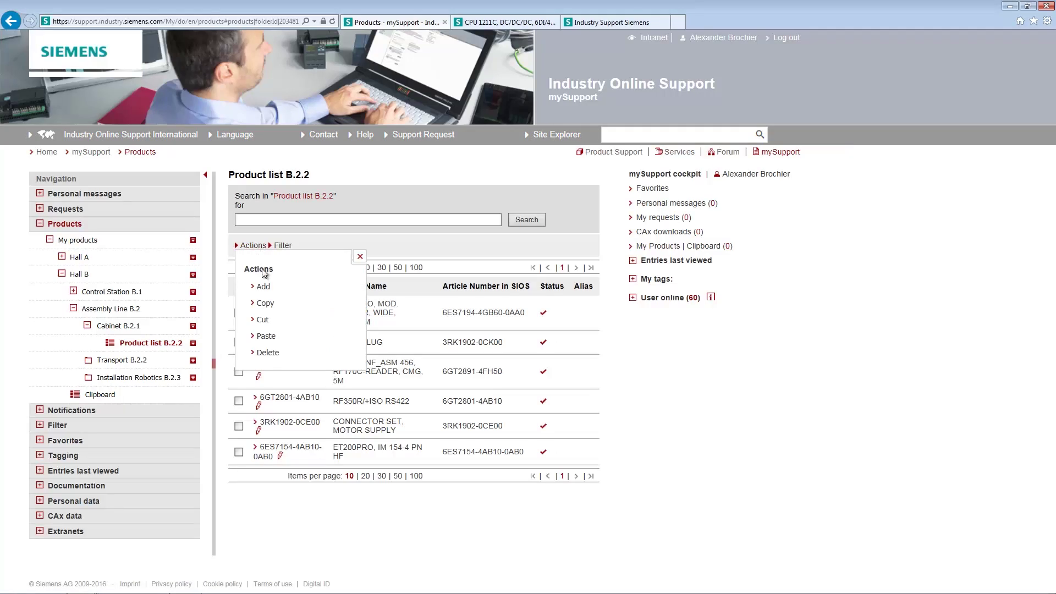
{"action": "left_click", "coordinate": [263, 288]}
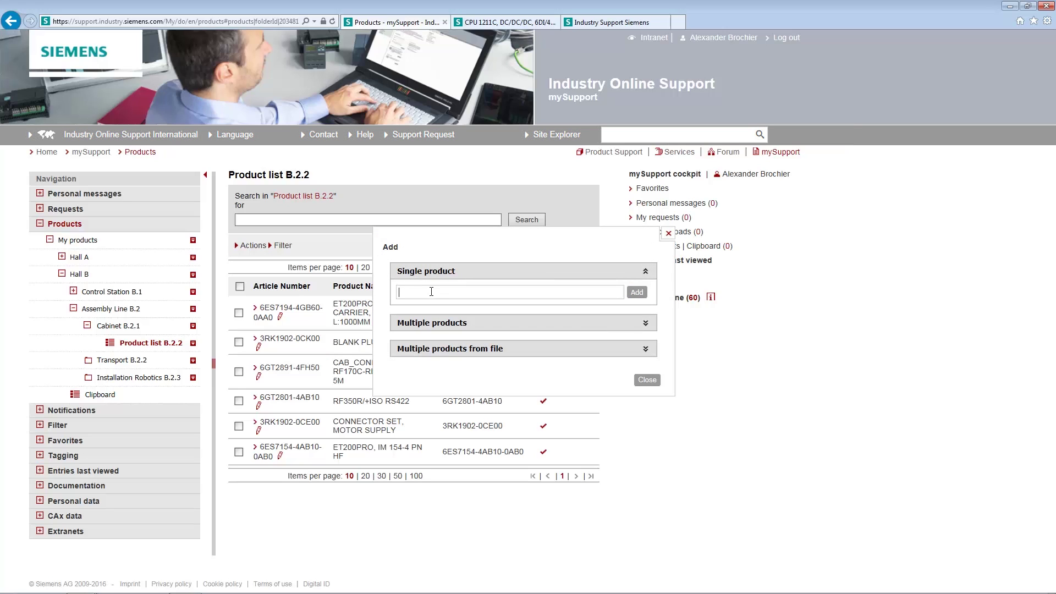
{"action": "left_click", "coordinate": [436, 322]}
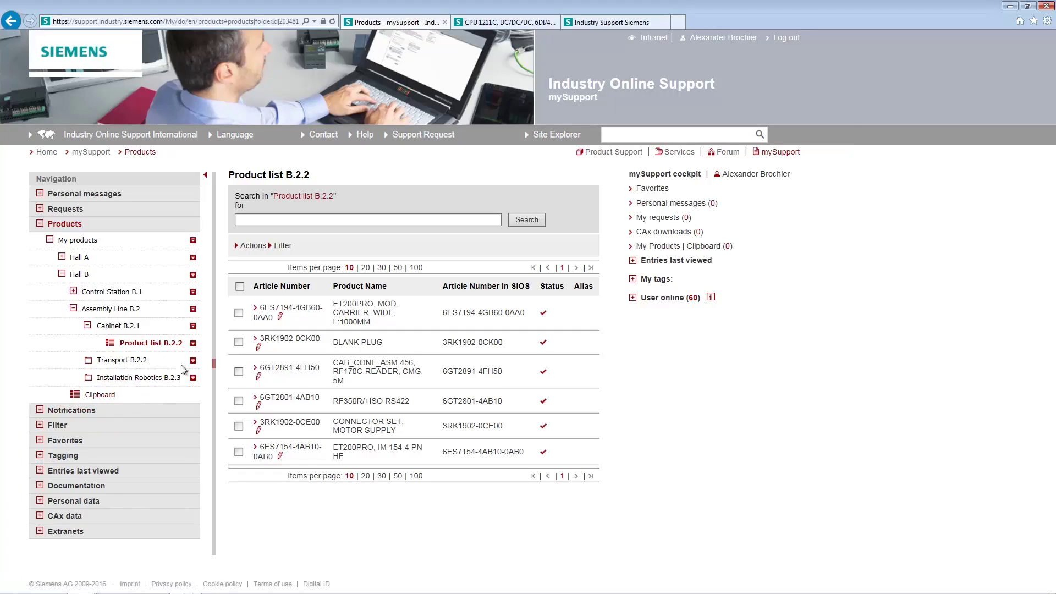
Add CPU 1211C (6ES7211-1AD30-0XB0) to the mySupport products clipboard from its product page
{"action": "left_click", "coordinate": [503, 25]}
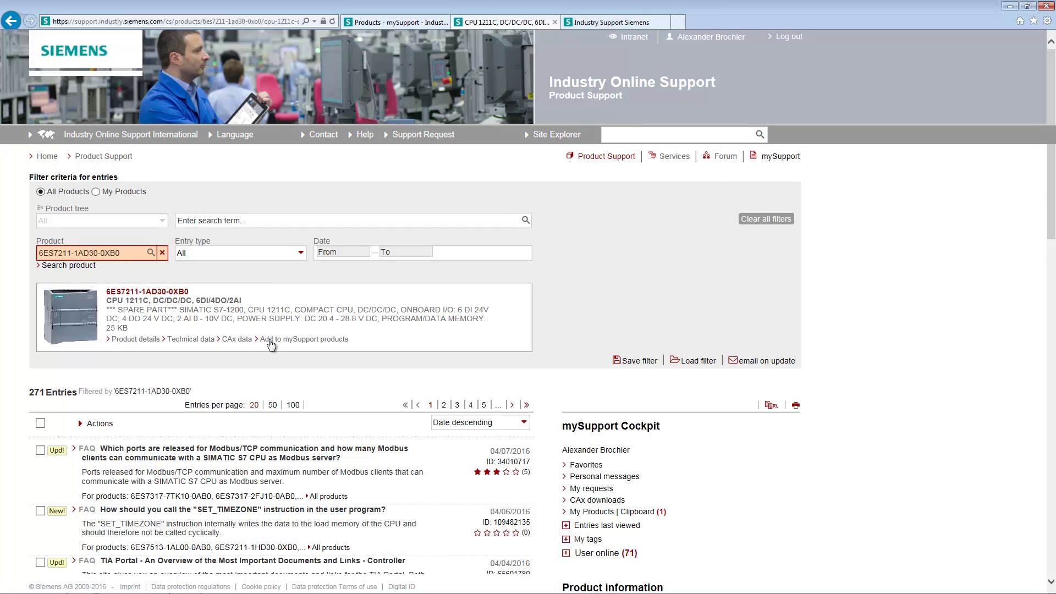
{"action": "left_click", "coordinate": [300, 339]}
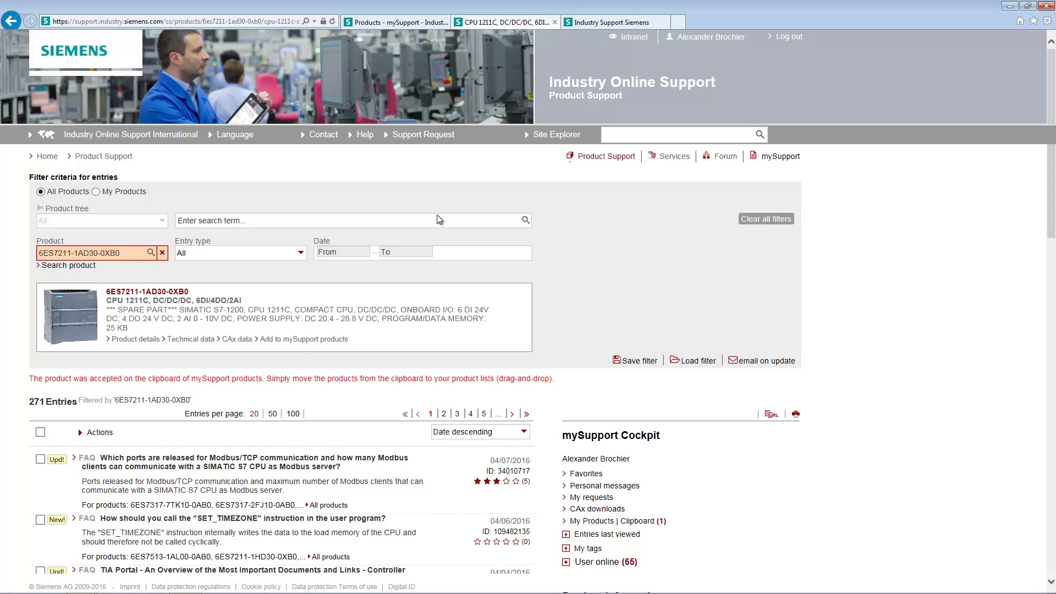
Move the CPU 1211C from the clipboard into Product list B.2.2
{"action": "left_click", "coordinate": [406, 22]}
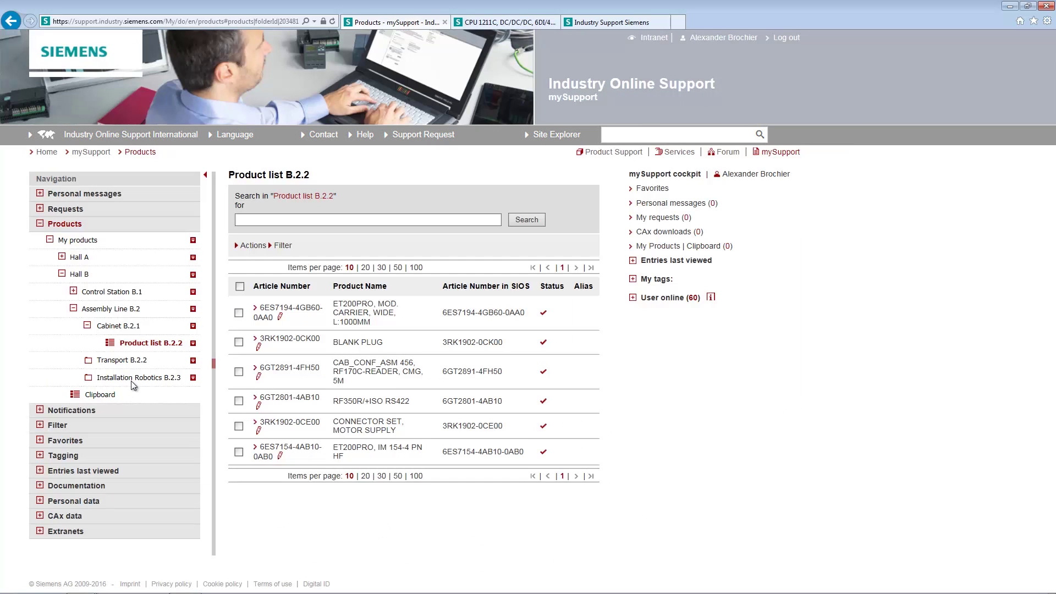
{"action": "left_click", "coordinate": [101, 395]}
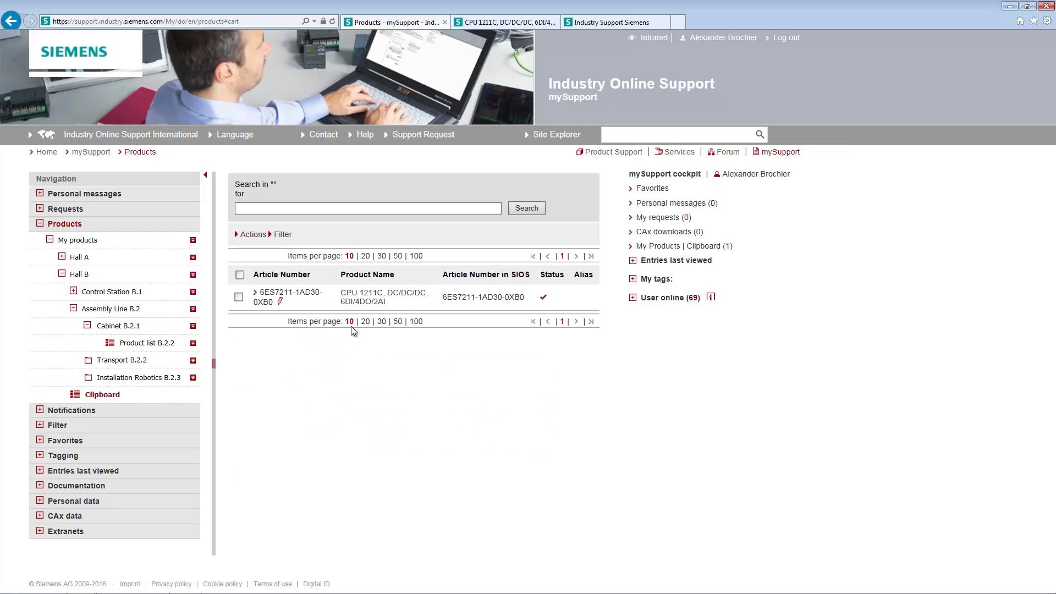
{"action": "left_click_drag", "start_coordinate": [290, 296], "coordinate": [131, 347]}
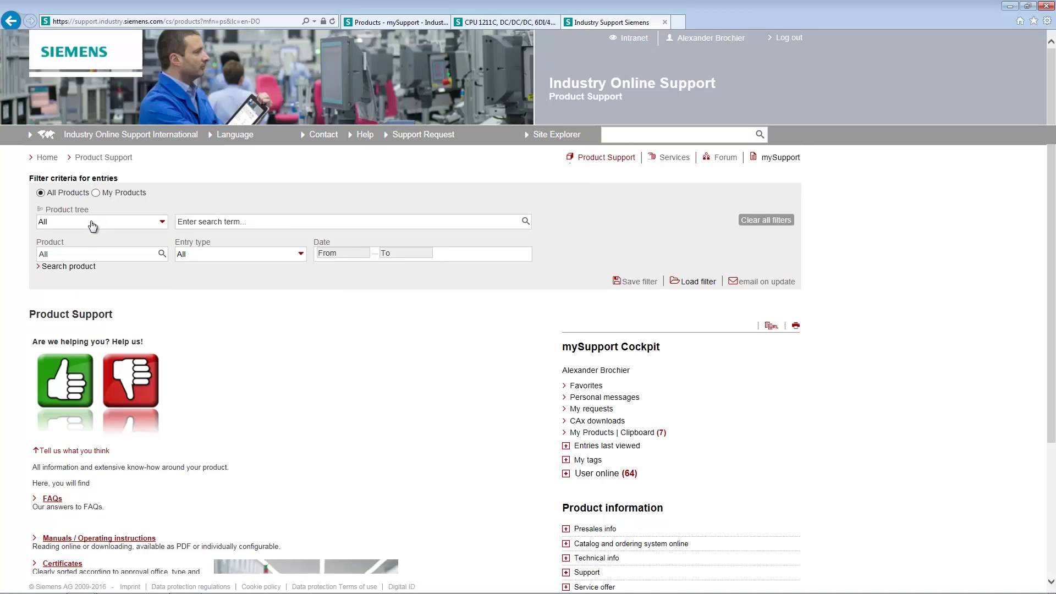
Filter entries by My Products, choosing Product list B.2.2 under Hall B > Assembly Line B.2 > Cabinet B.2.1
{"action": "left_click", "coordinate": [92, 227]}
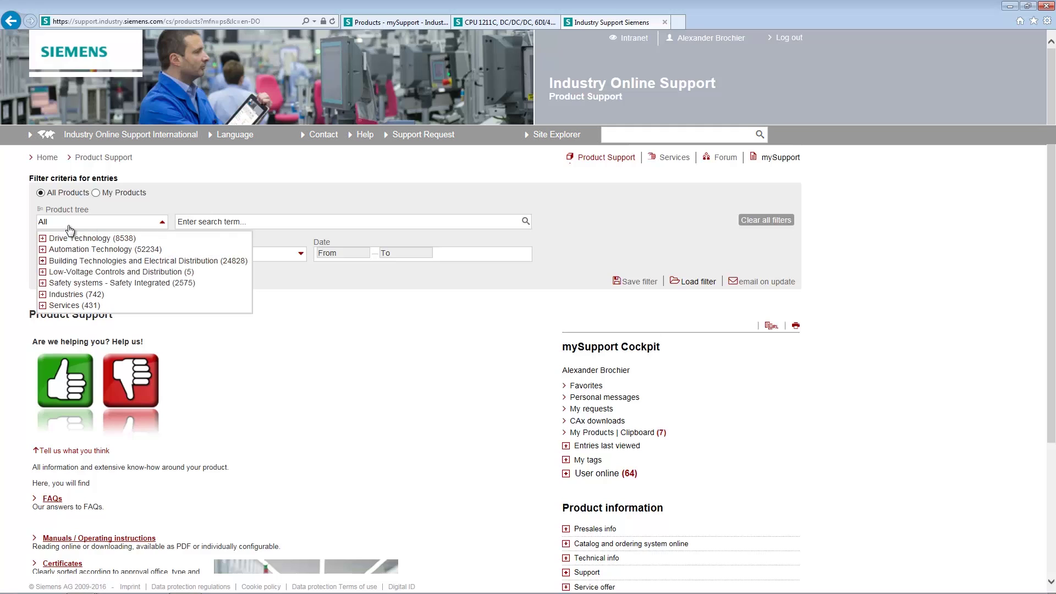
{"action": "left_click", "coordinate": [70, 230]}
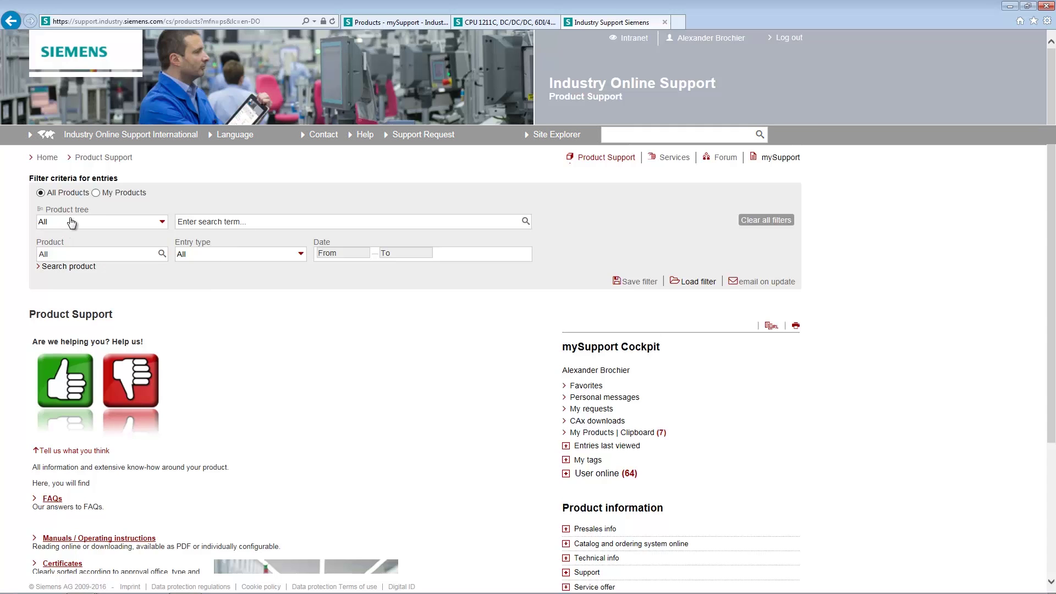
{"action": "left_click", "coordinate": [95, 193]}
{"action": "left_click", "coordinate": [109, 231]}
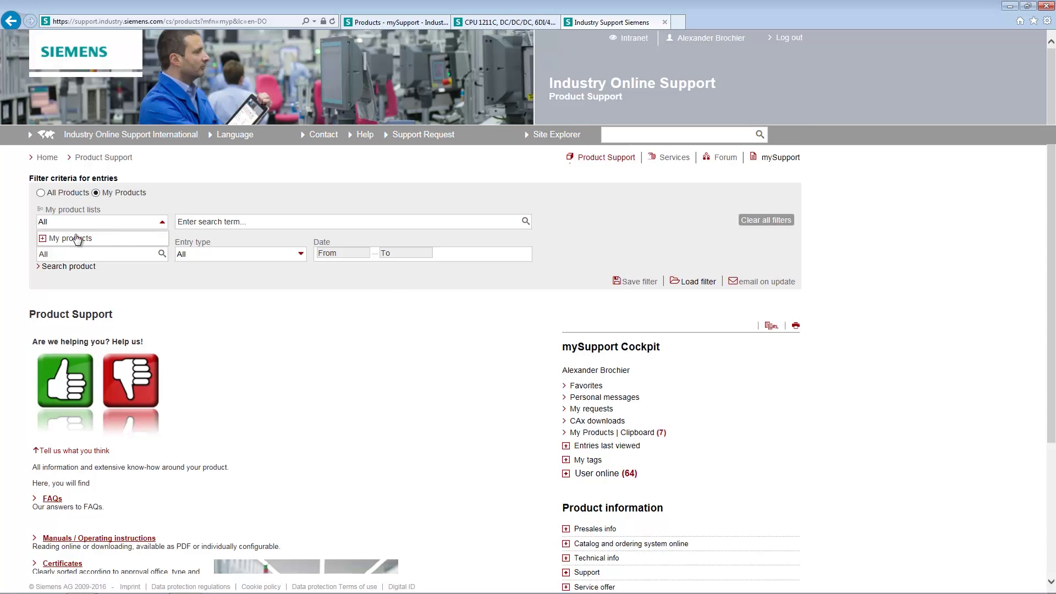
{"action": "left_click", "coordinate": [45, 239]}
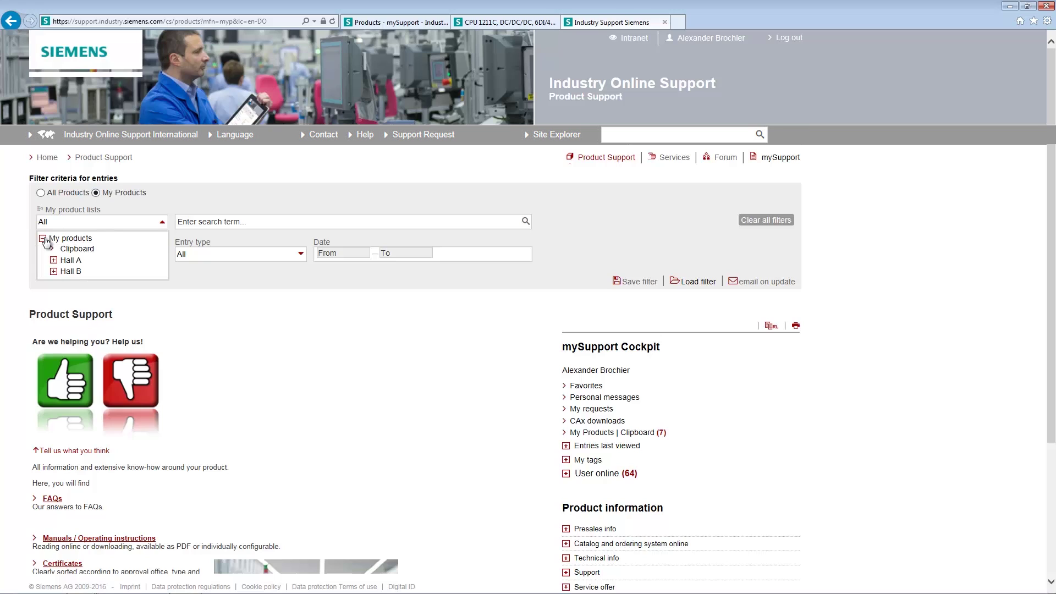
{"action": "left_click", "coordinate": [54, 272]}
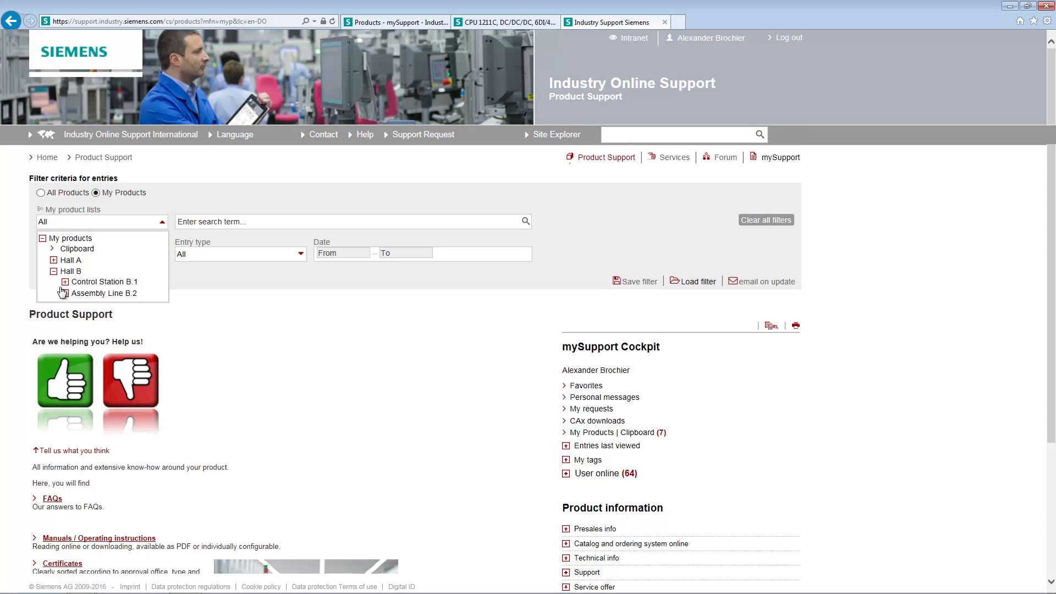
{"action": "left_click", "coordinate": [66, 294]}
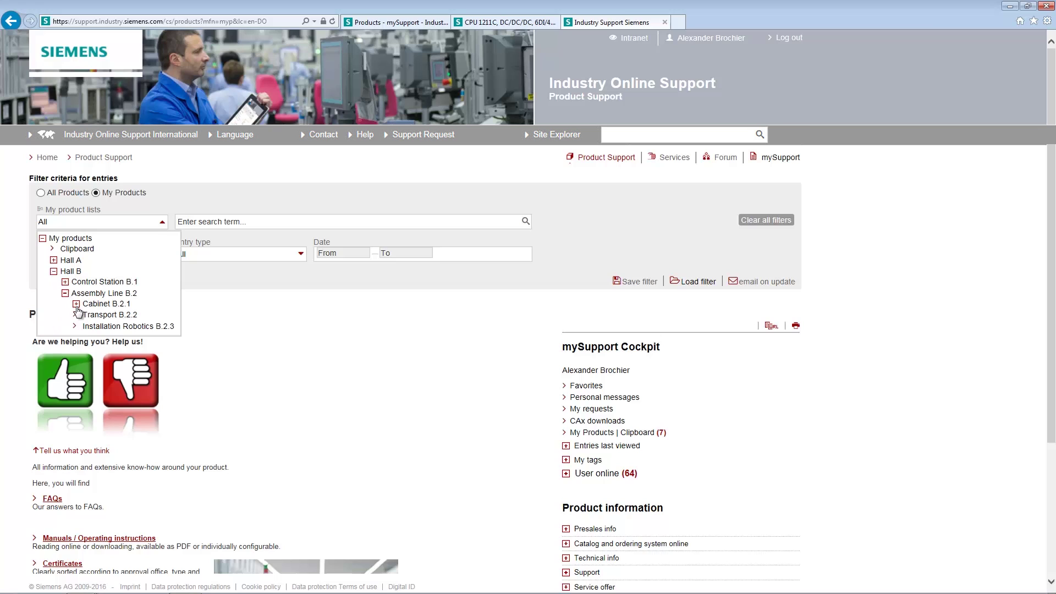
{"action": "left_click", "coordinate": [76, 304]}
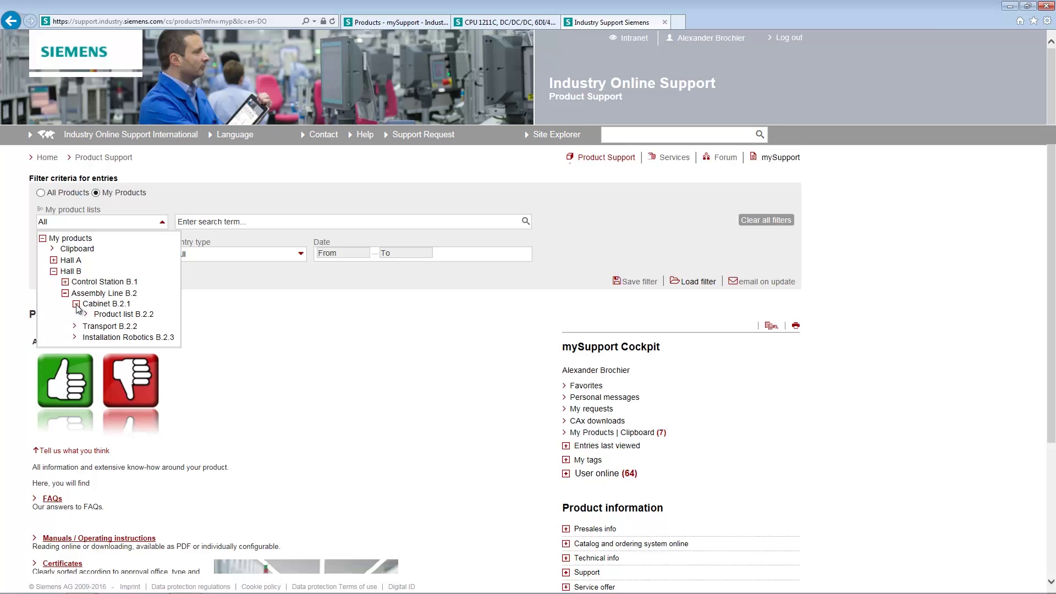
{"action": "left_click", "coordinate": [117, 314]}
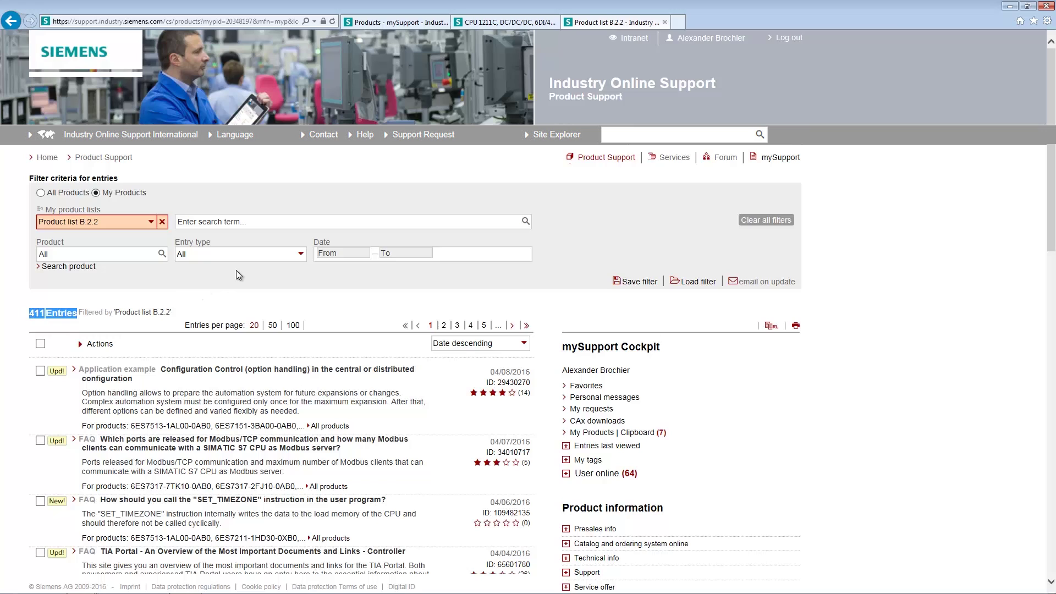
Set the Entry type filter to Manual (29)
{"action": "left_click", "coordinate": [248, 256]}
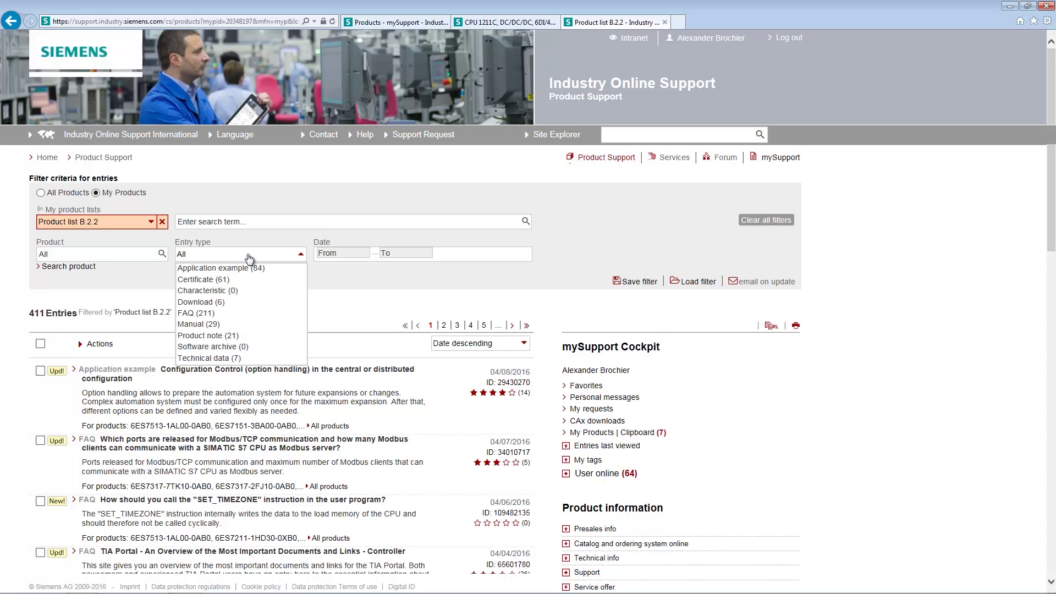
{"action": "left_click", "coordinate": [198, 324]}
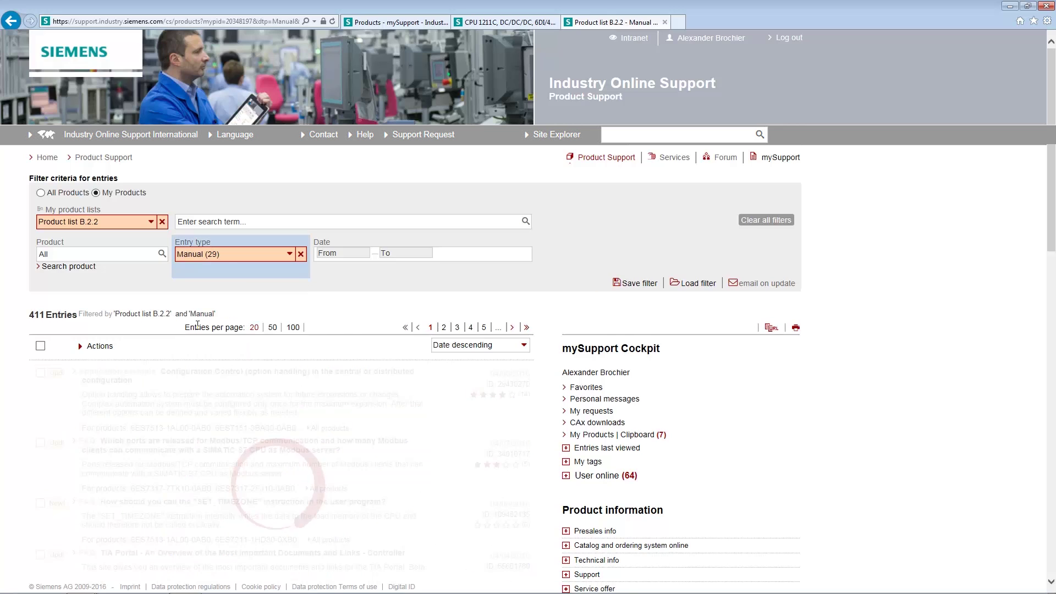